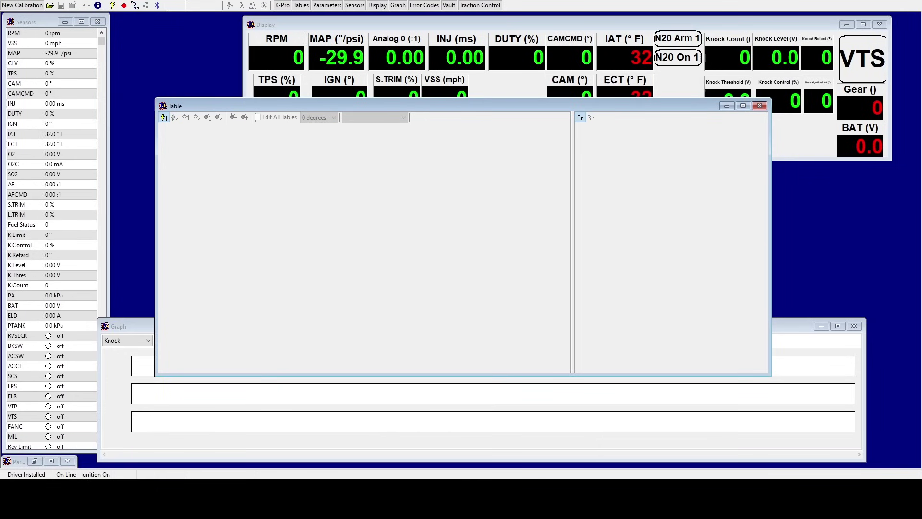
Review the K-Pro unit details and registered owner information, open the KPro update/registration, and close the K-Series Programmable ECU window.
left_click(268, 24)
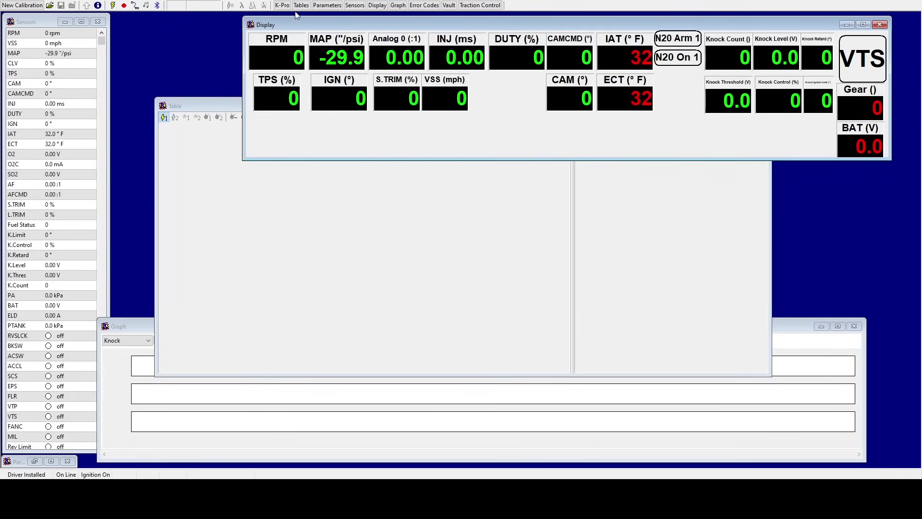
left_click(284, 7)
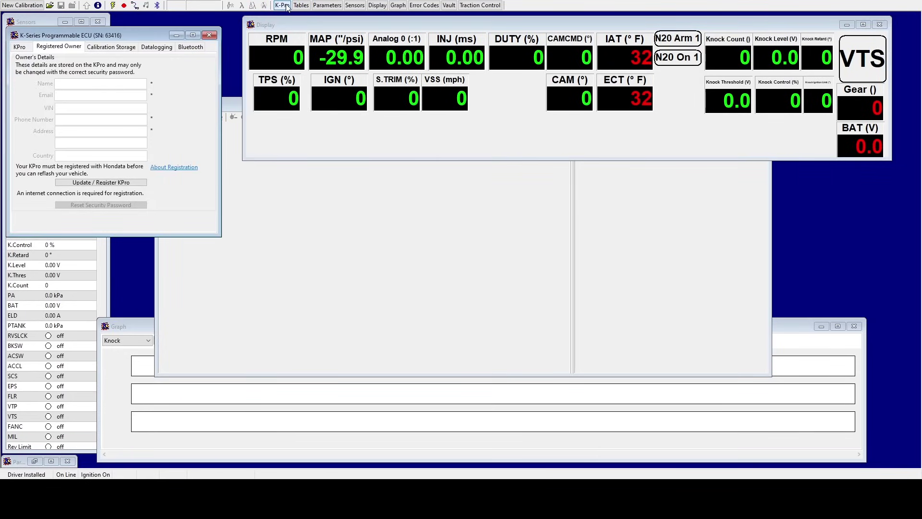
left_click_drag(140, 36, 415, 42)
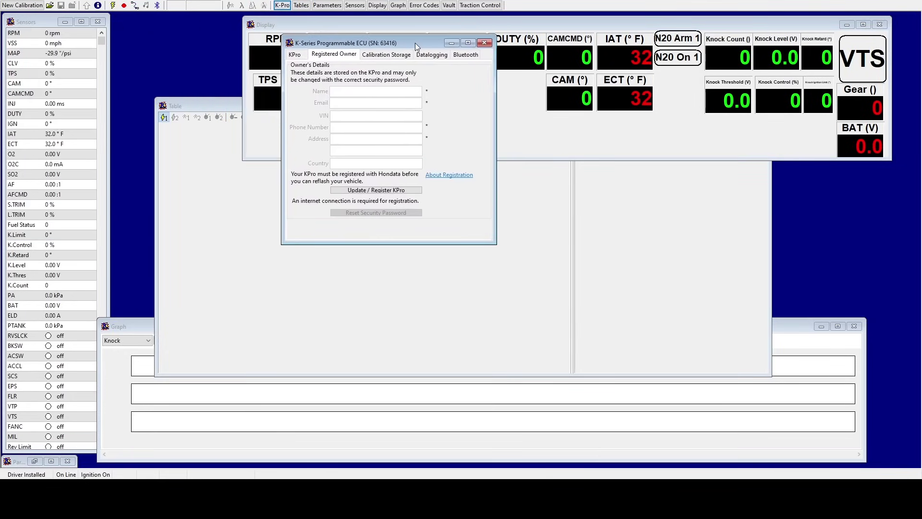
left_click(295, 54)
left_click(337, 55)
left_click(384, 190)
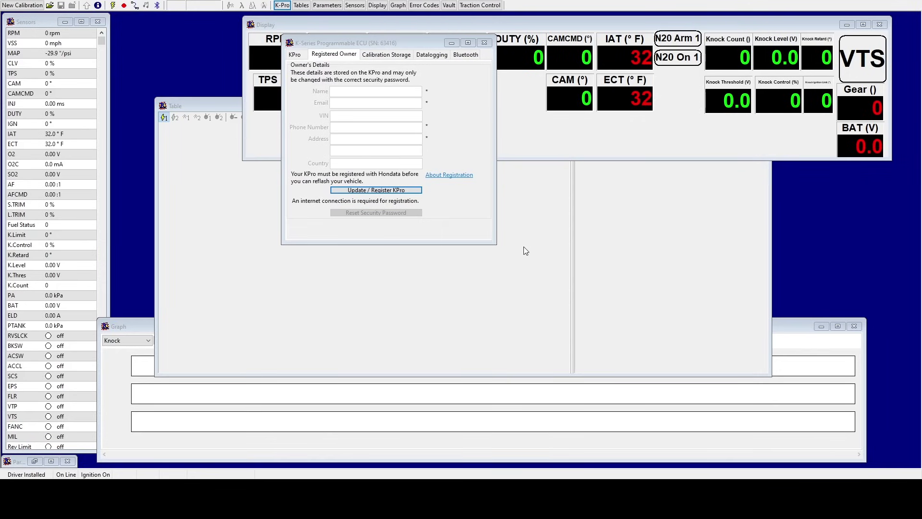
left_click(485, 44)
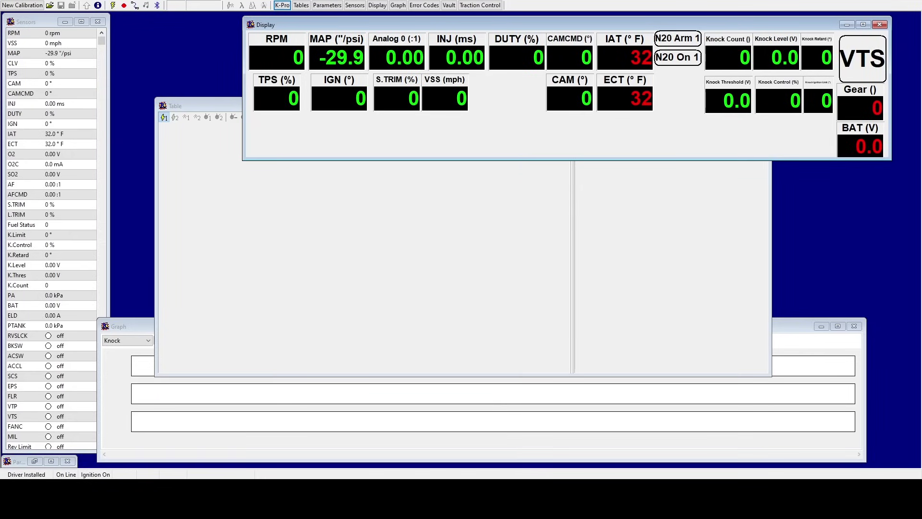
Create a new base calibration and upload it to the ECU.
left_click(14, 6)
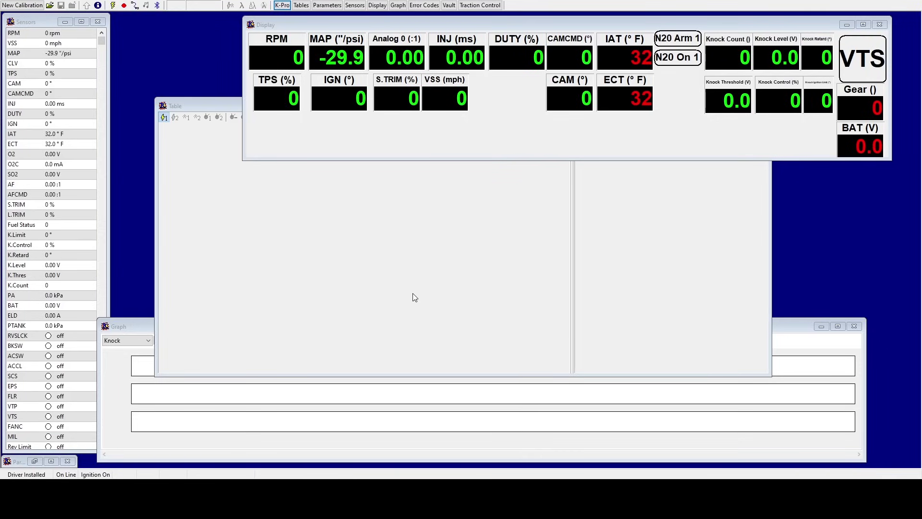
left_click(590, 175)
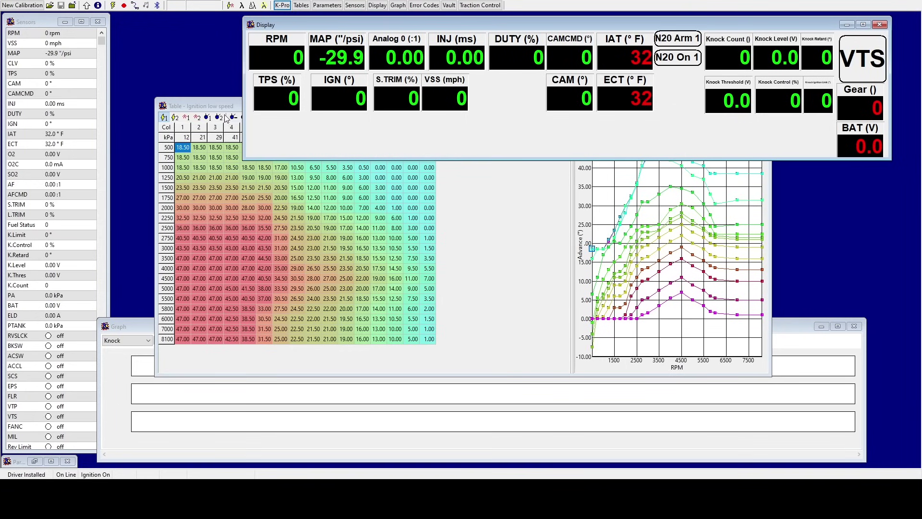
left_click(86, 7)
Start live datalogging and review each fault code in the Error Codes window.
left_click(113, 5)
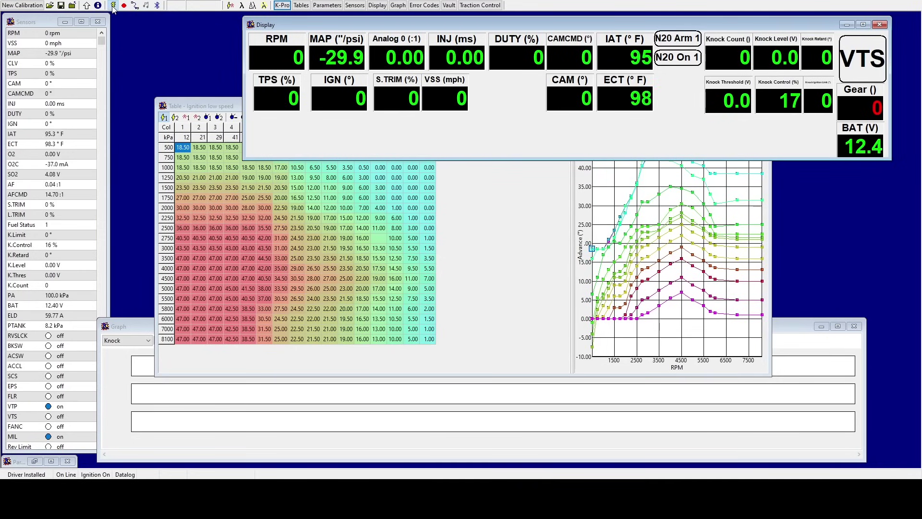
left_click_drag(402, 21, 312, 55)
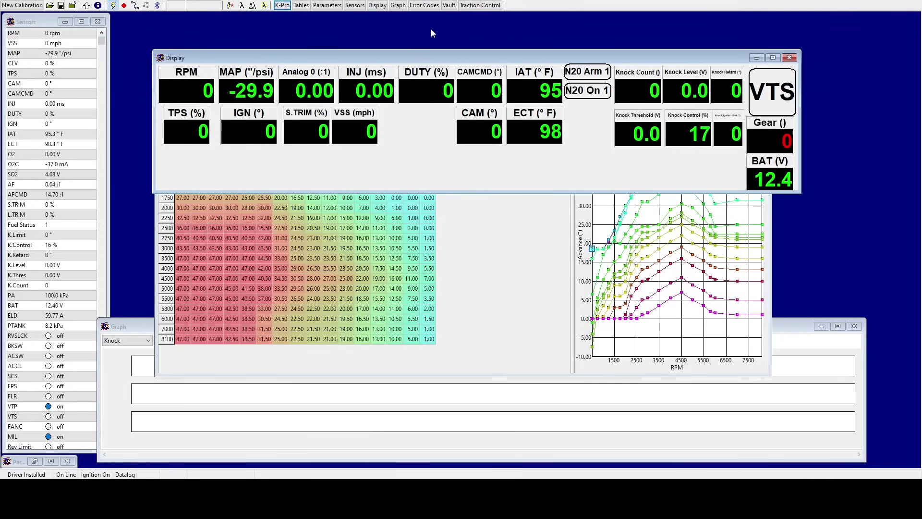
left_click(425, 5)
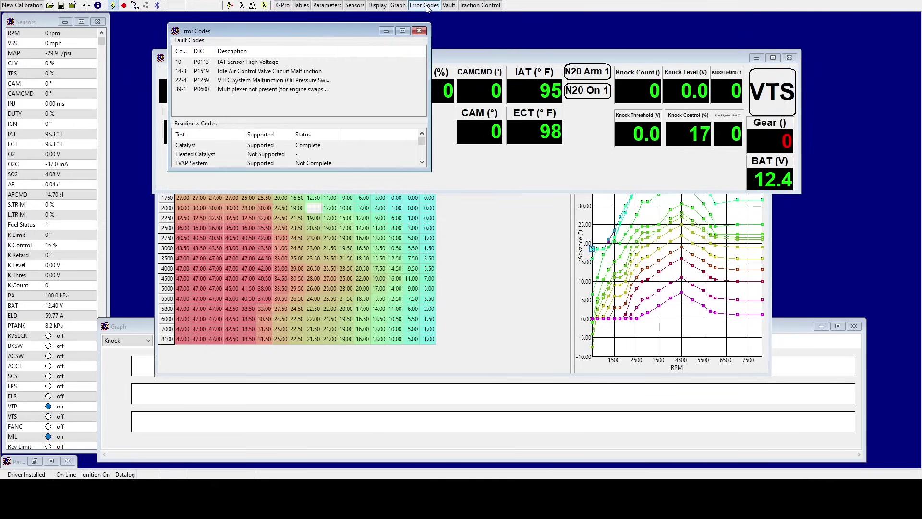
left_click(224, 63)
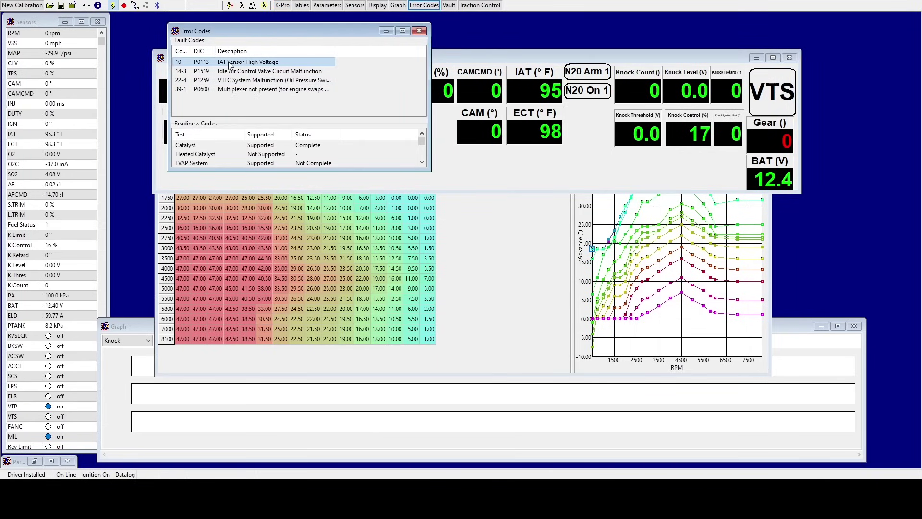
left_click(286, 72)
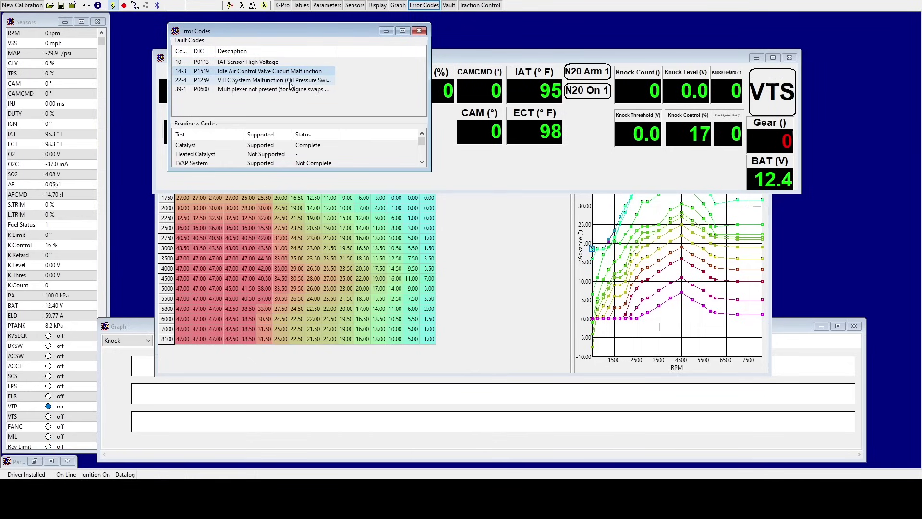
left_click(291, 82)
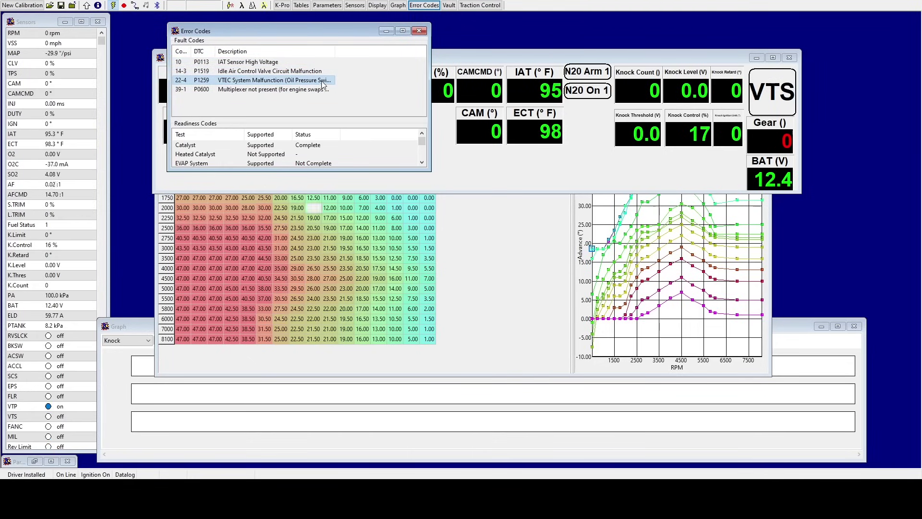
left_click(309, 92)
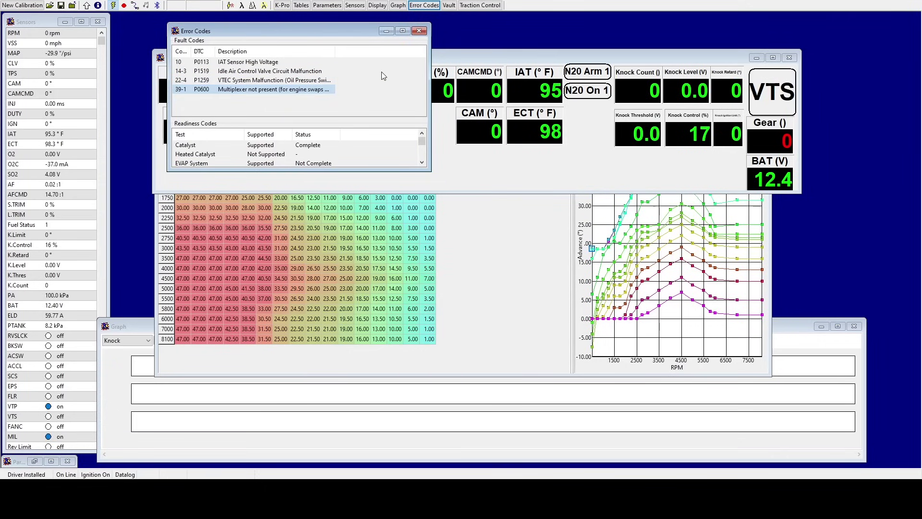
left_click(310, 82)
left_click(310, 90)
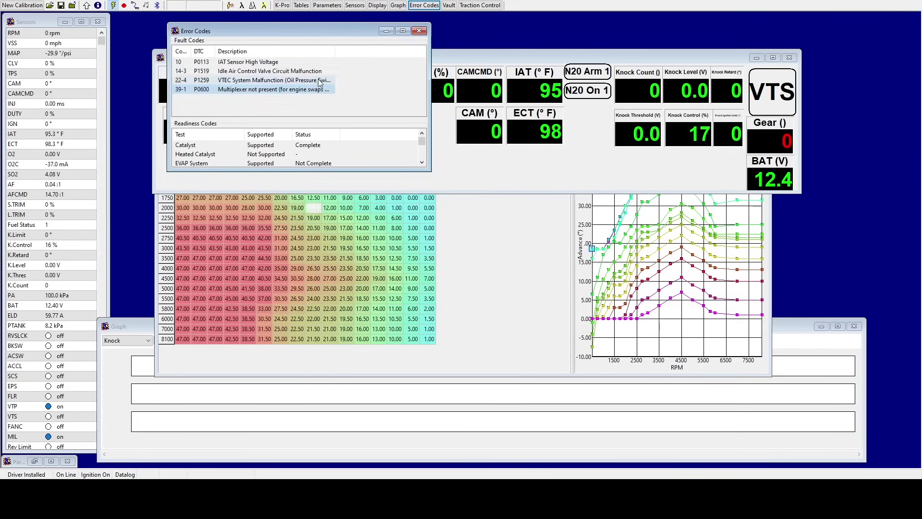
left_click(270, 72)
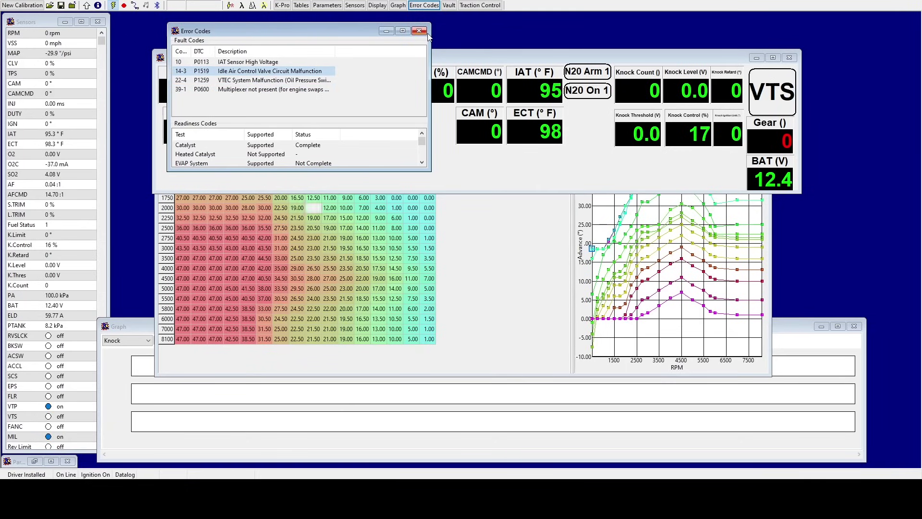
left_click(318, 81)
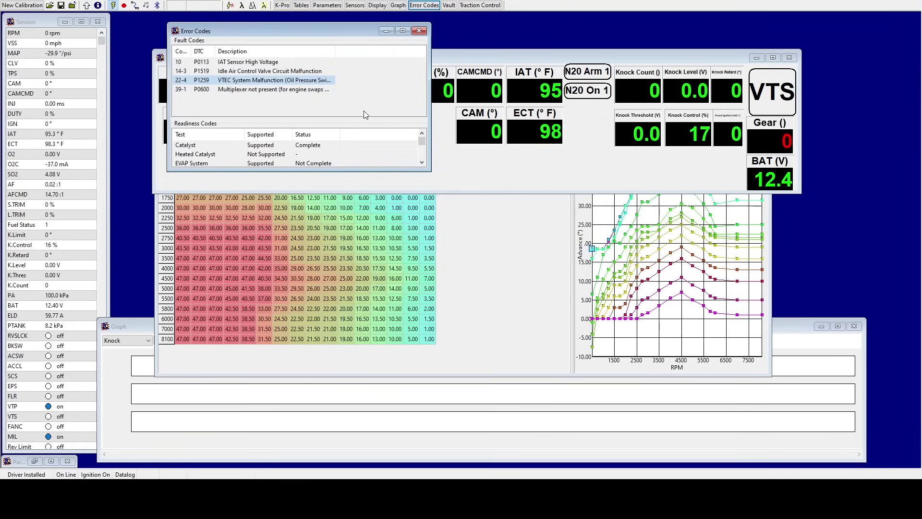
left_click(318, 91)
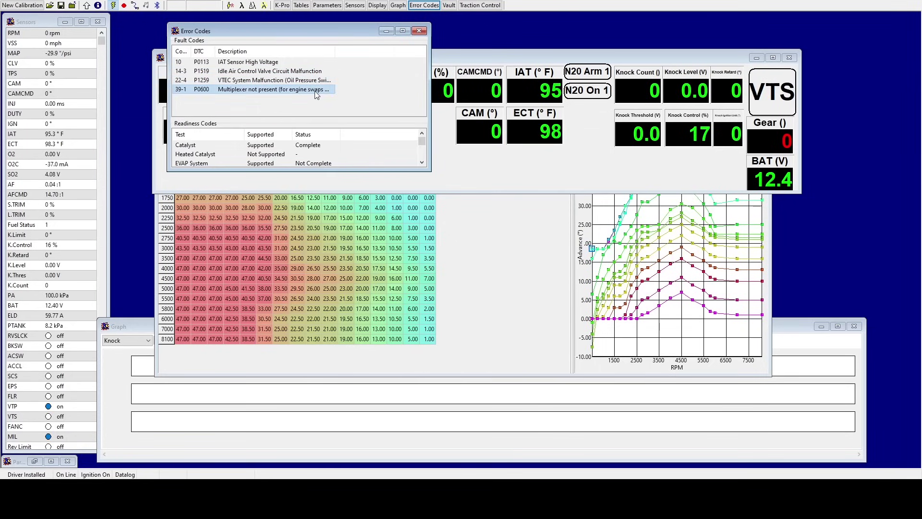
left_click(419, 31)
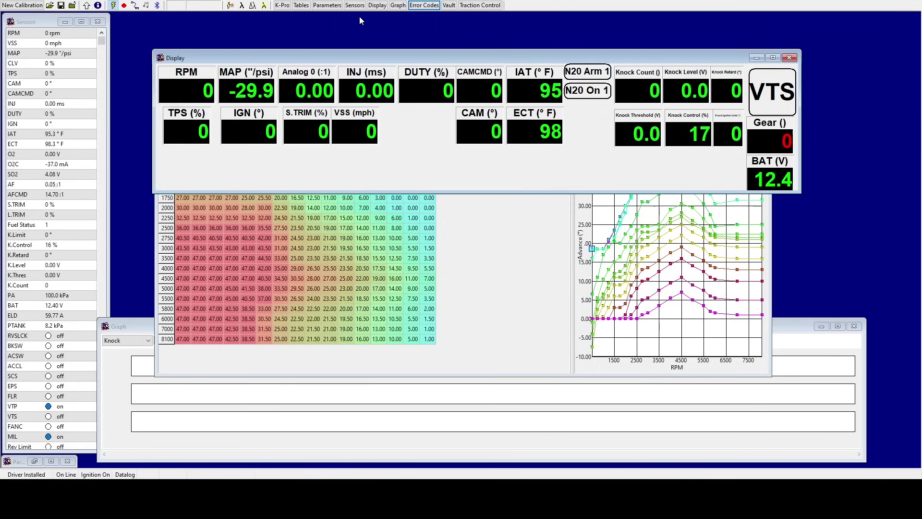
Change the Multiplexer type in the Multiplexer / Digital Output parameters to the option listed just before Normal.
left_click(323, 6)
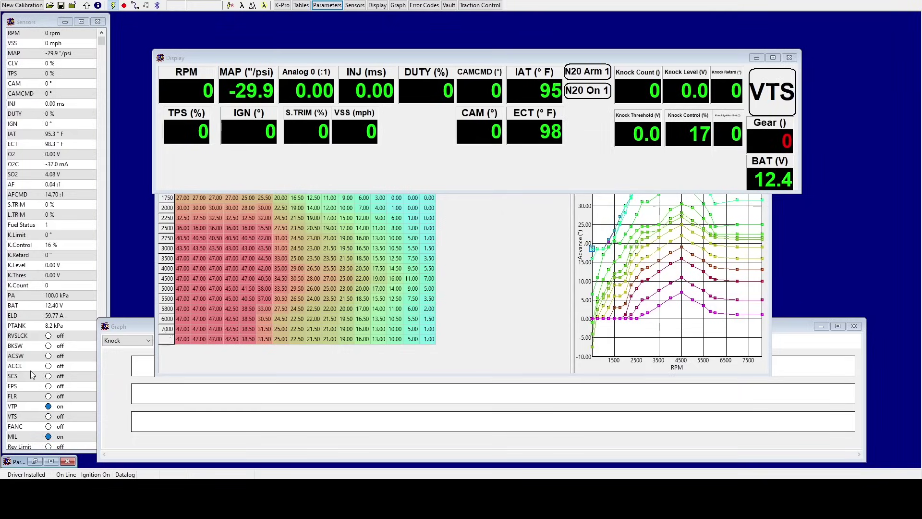
left_click(37, 461)
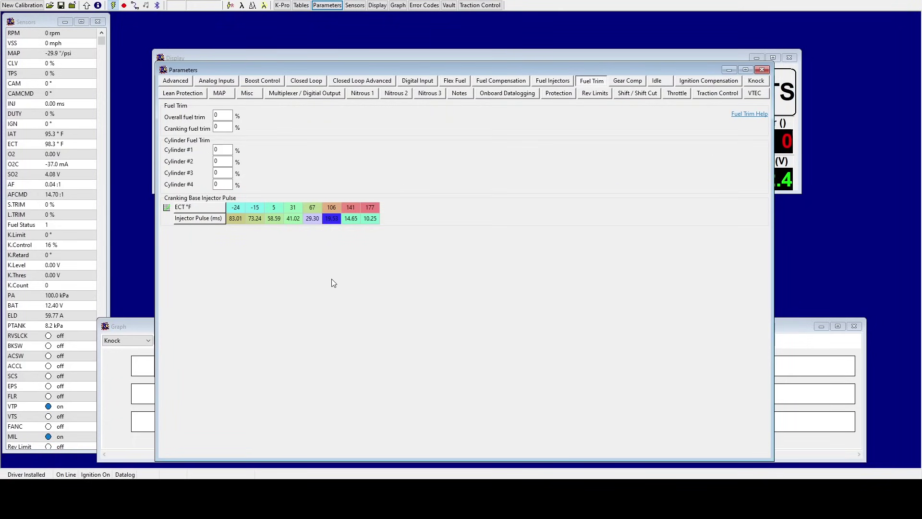
left_click(286, 97)
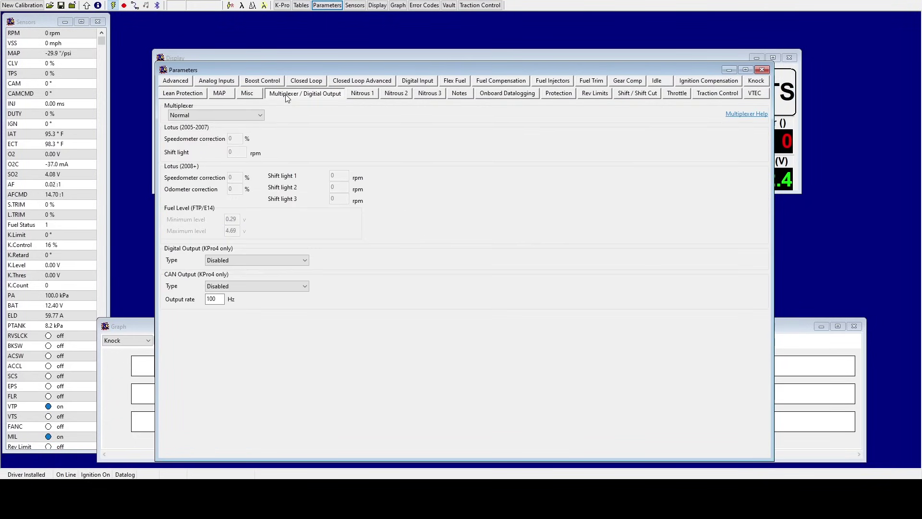
left_click(230, 115)
key("Up")
In the Misc parameters, select the alternate speed input (KPro4 only) and set its calibration to 7800 pulses per km.
left_click(256, 96)
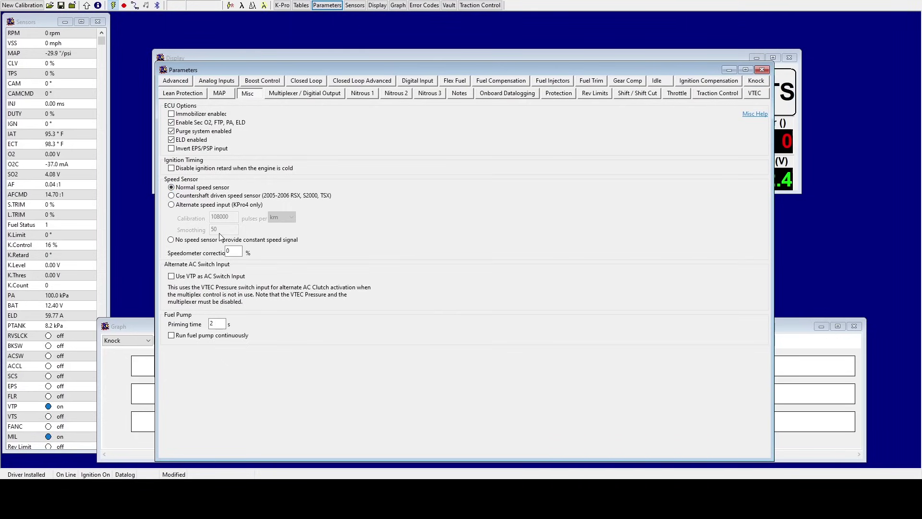
left_click(268, 198)
left_click(172, 206)
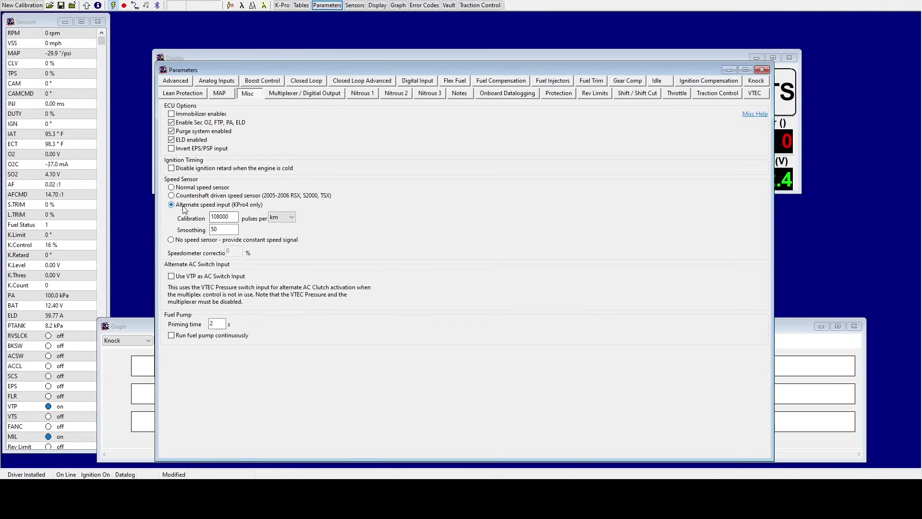
left_click(235, 217)
double_click(235, 217)
left_click_drag(235, 217, 217, 224)
type("7800")
left_click(226, 230)
Set the alternate speed input's calibration to 9000 pulses per km.
double_click(231, 217)
type("9000")
left_click(231, 233)
Disable the idle valve in the Idle parameters and upload the calibration to the ECU.
left_click(658, 81)
left_click(168, 129)
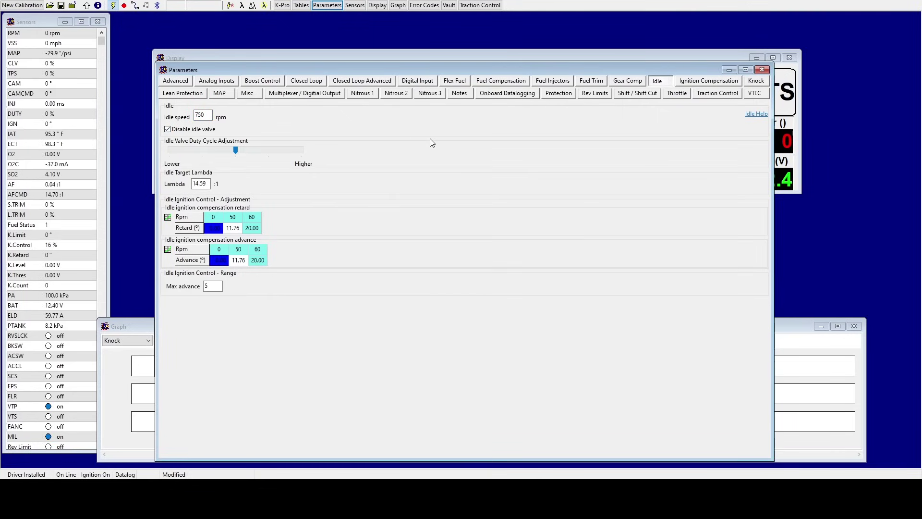
left_click(87, 6)
Recheck the stored fault codes, select the IAT Sensor High Voltage entry, and close the Error Codes window.
left_click(424, 5)
left_click(298, 62)
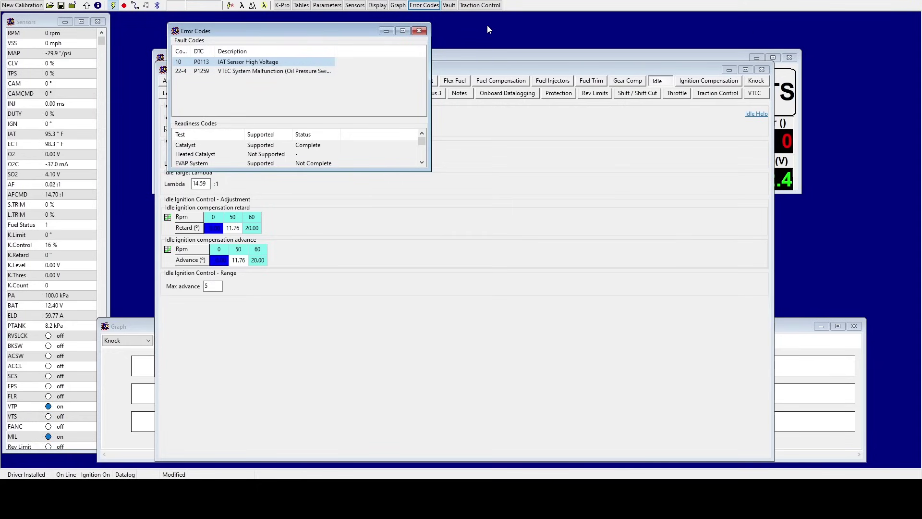
left_click(420, 31)
Disable the VTEC oil pressure switch in the VTEC parameters and upload the calibration to the ECU.
left_click(753, 94)
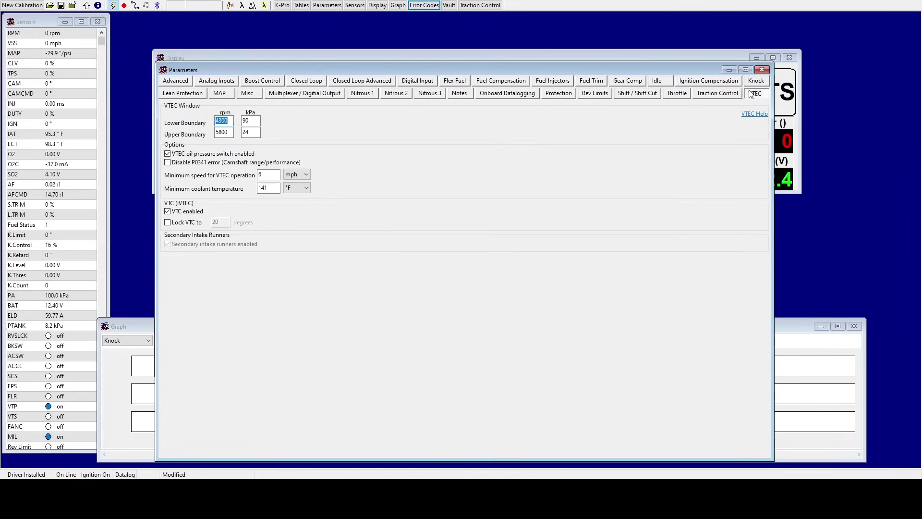
left_click(198, 155)
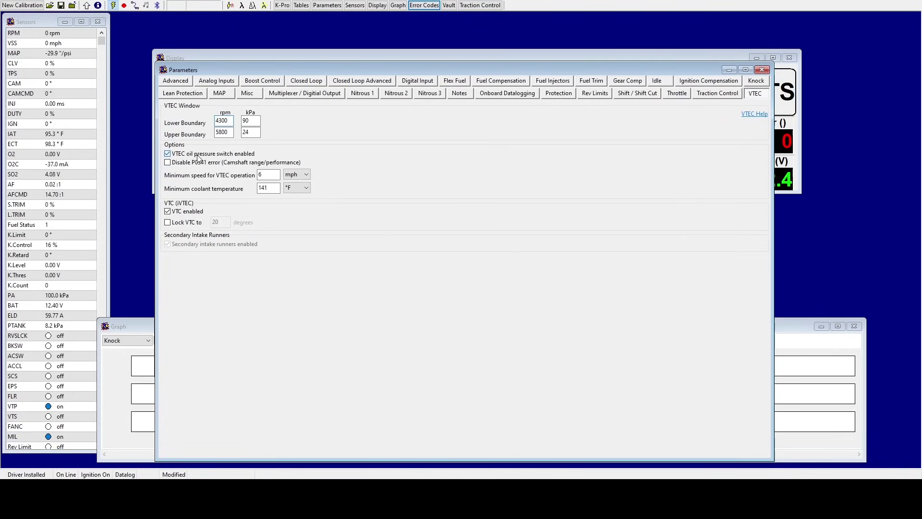
left_click(86, 5)
Check which fault codes remain after the VTEC change, and close the Error Codes window.
left_click(431, 5)
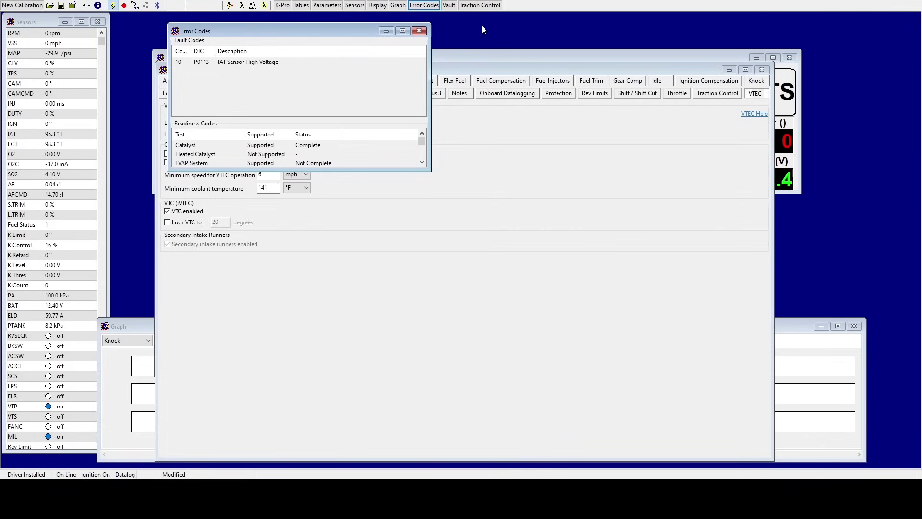
left_click(420, 31)
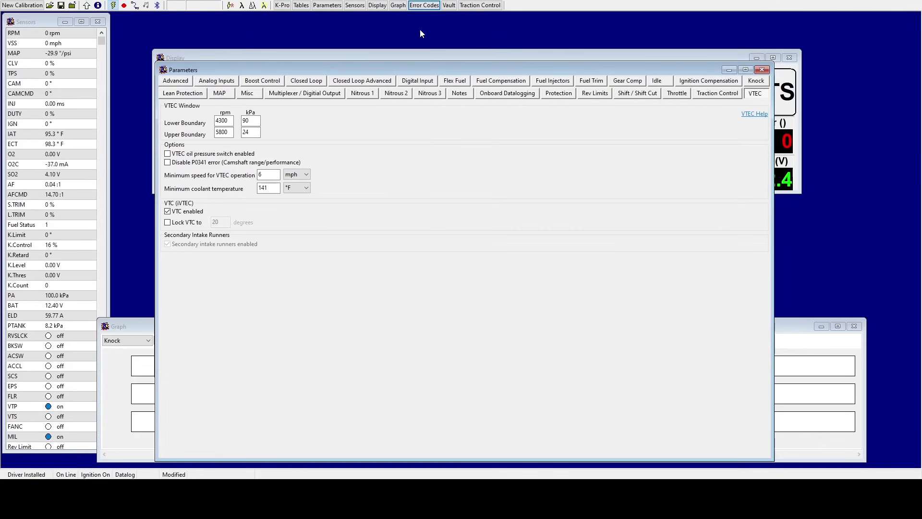